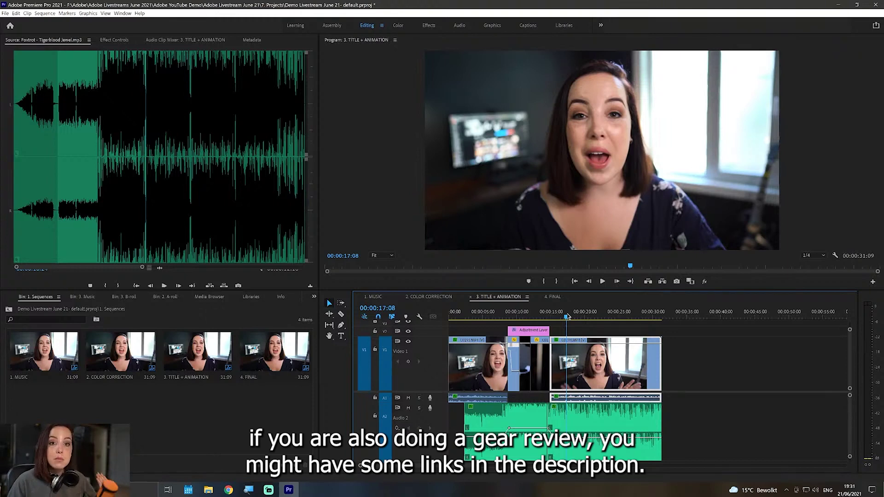
Step: Add a 'link in description' text graphic over the speaker video
click(582, 333)
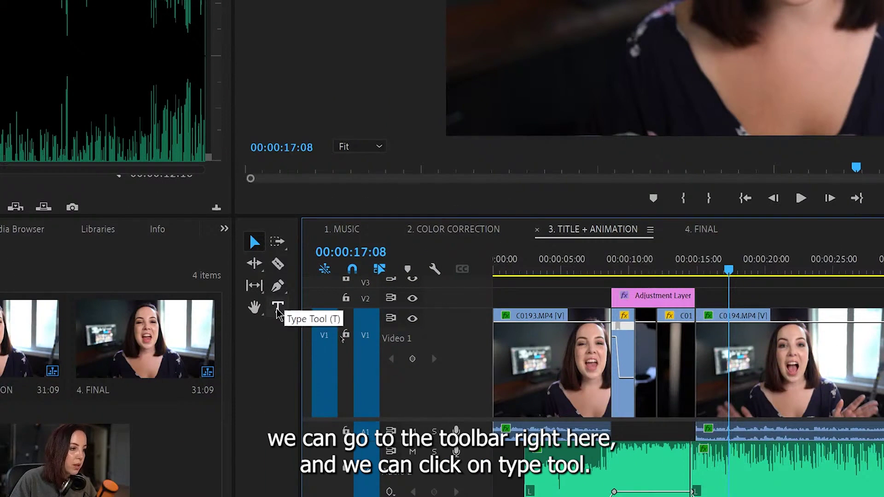
click(277, 307)
click(576, 222)
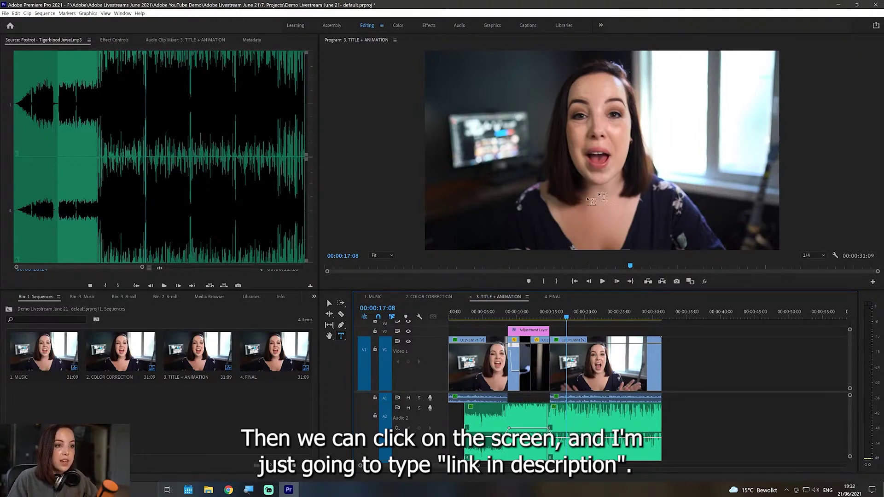
text(l)
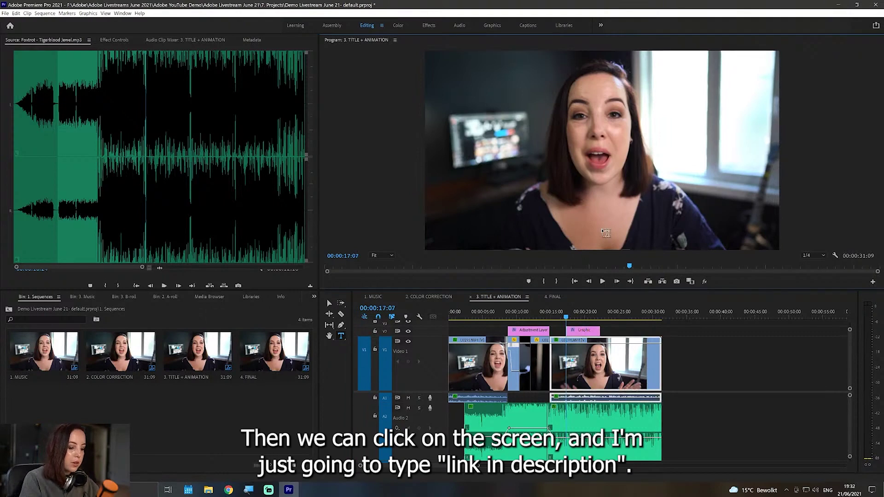
text(ink in description)
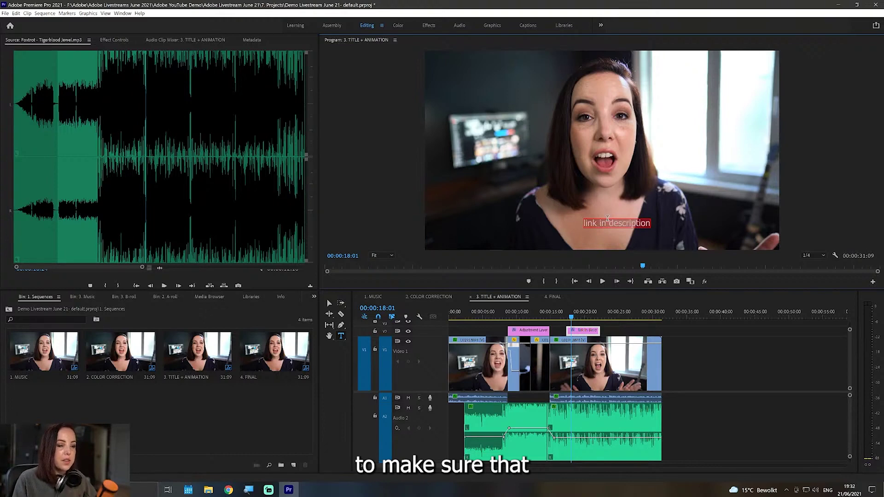
Step: Inspect the new text layer's properties in Effect Controls
click(114, 40)
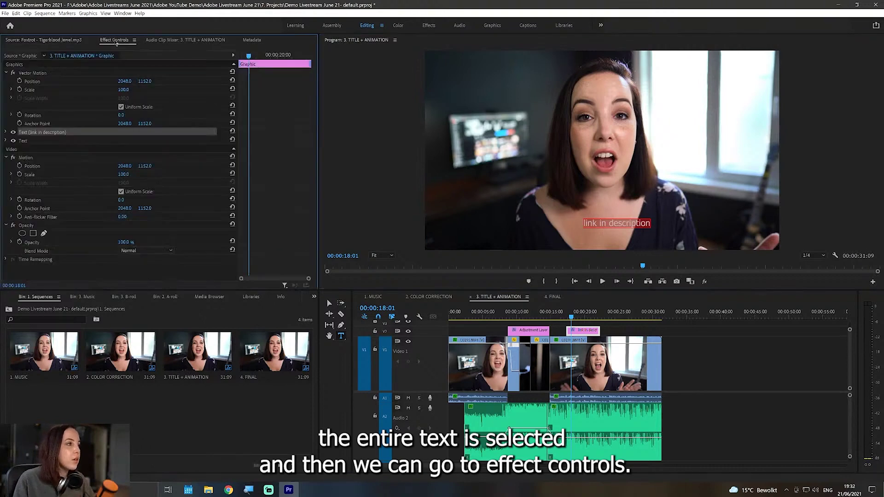
click(6, 133)
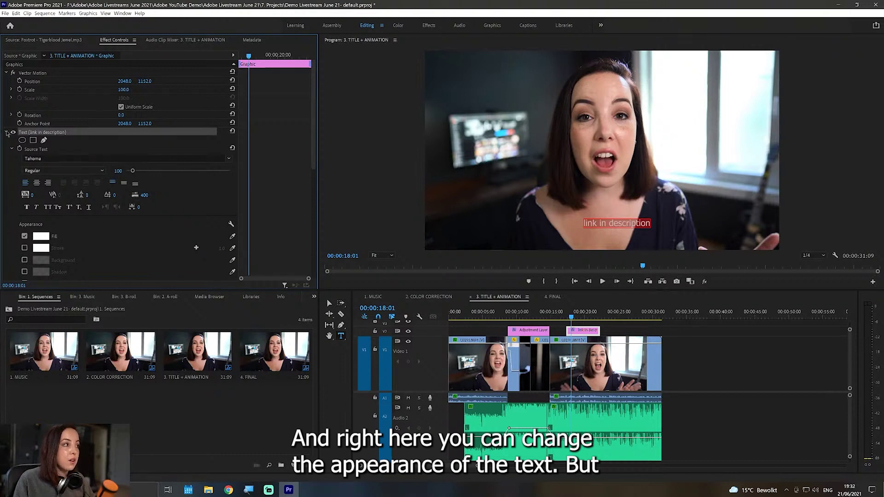
click(6, 132)
click(122, 14)
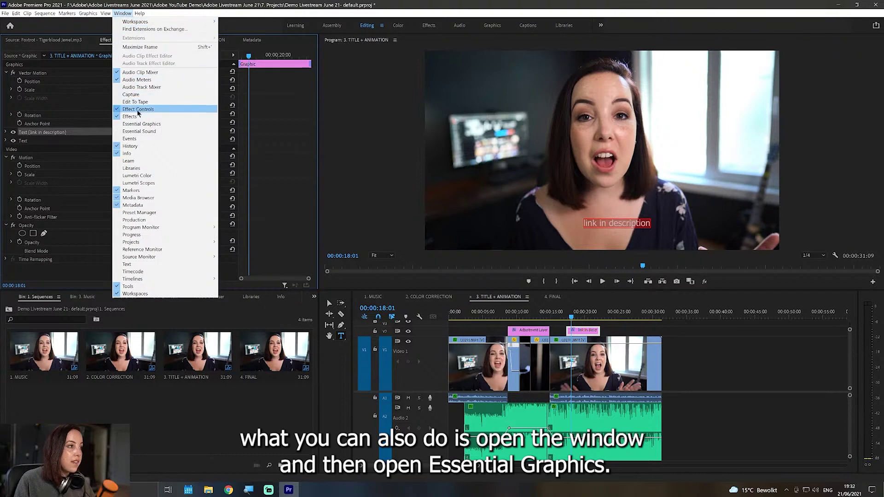
Step: In Essential Graphics, centre the 'link in description' layer horizontally and align it to the bottom
click(144, 124)
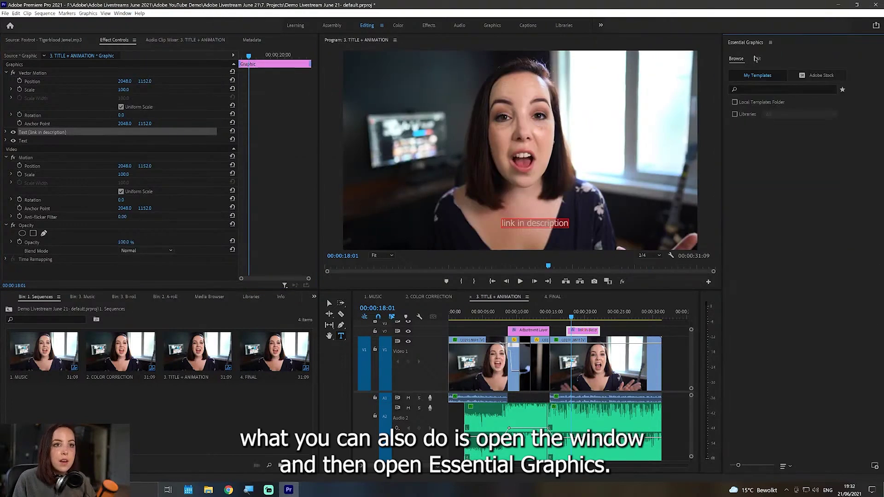
click(757, 58)
click(772, 72)
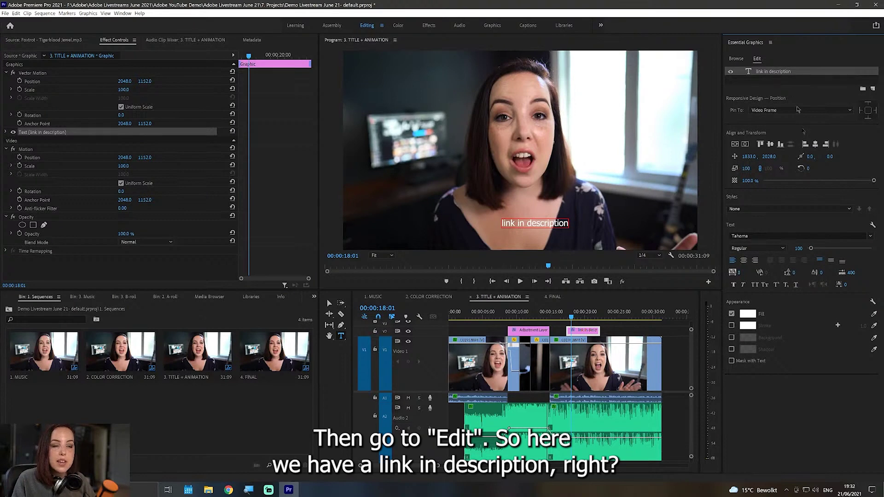
click(7, 132)
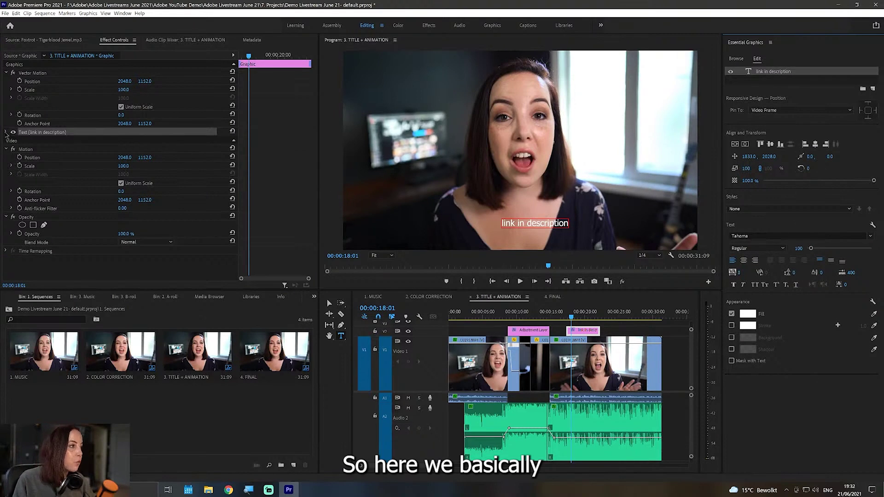
mouse_move(313, 157)
mouse_down()
mouse_move(321, 228)
mouse_move(317, 156)
mouse_up()
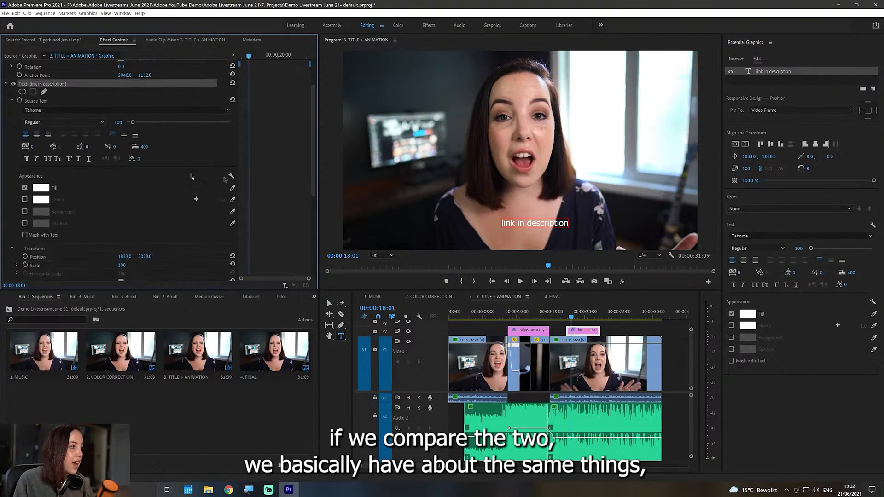
click(745, 145)
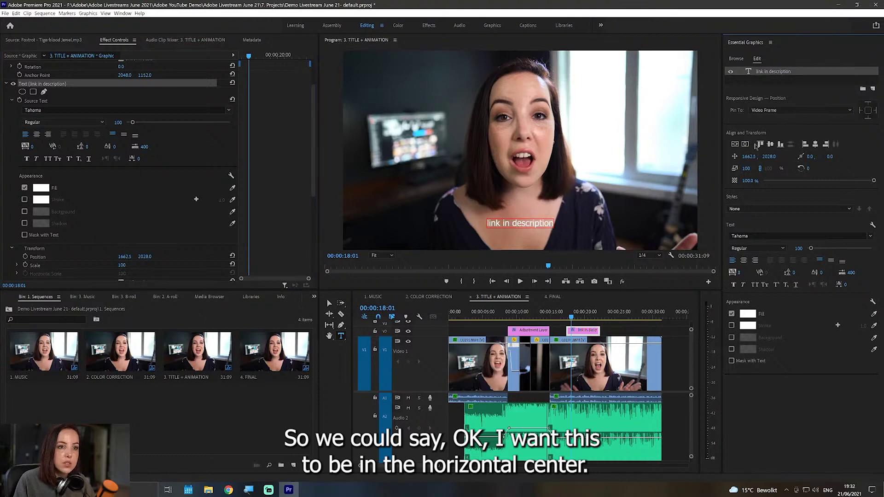
click(781, 145)
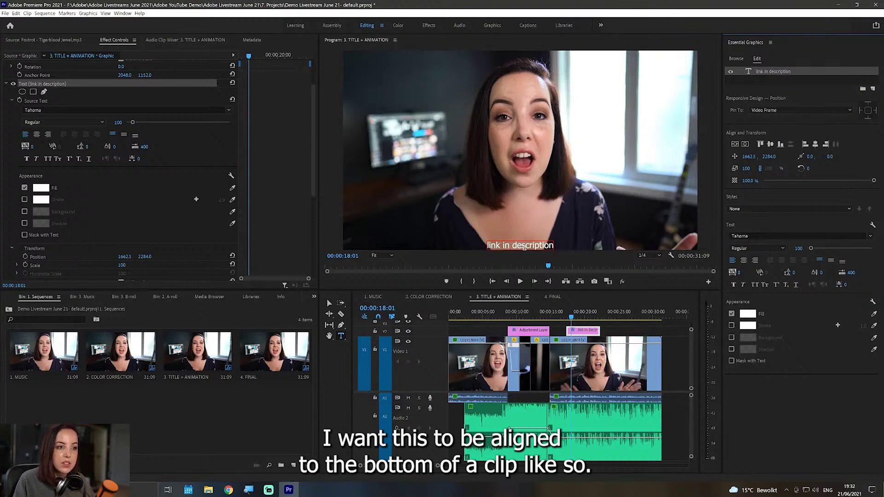
Step: Set the title font to Adobe Clean Bold with All Caps enabled
click(329, 303)
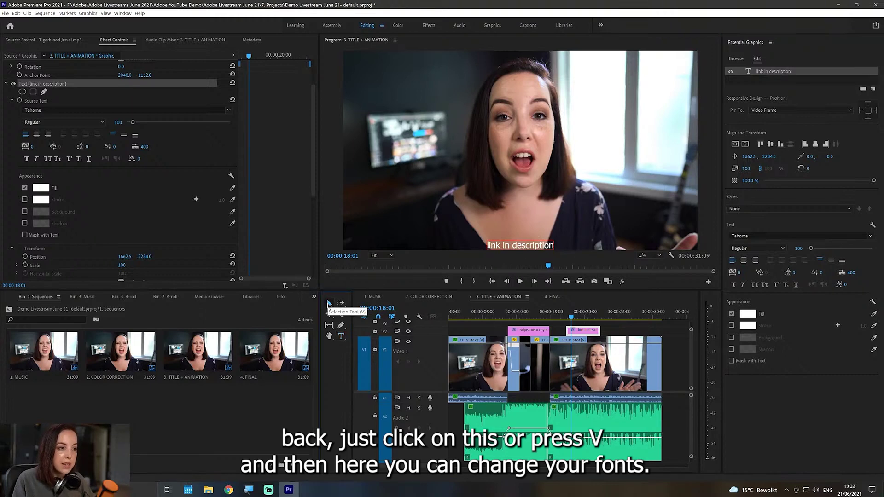
click(755, 236)
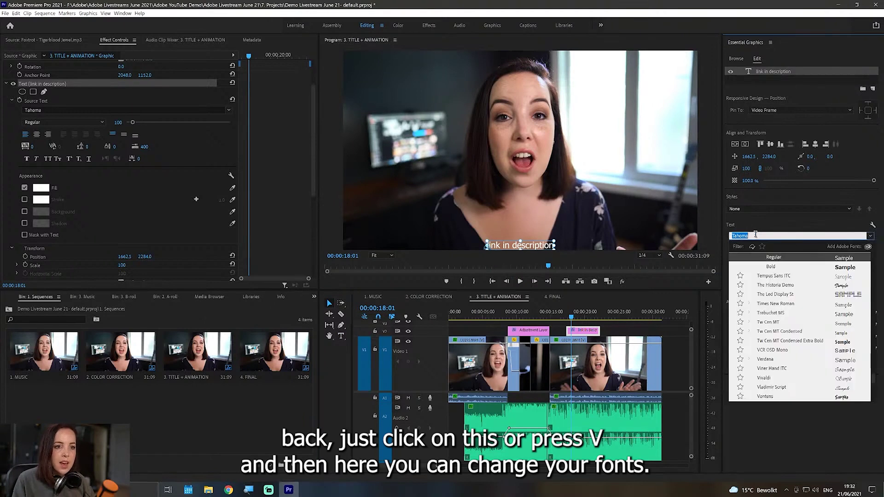
text(adobe)
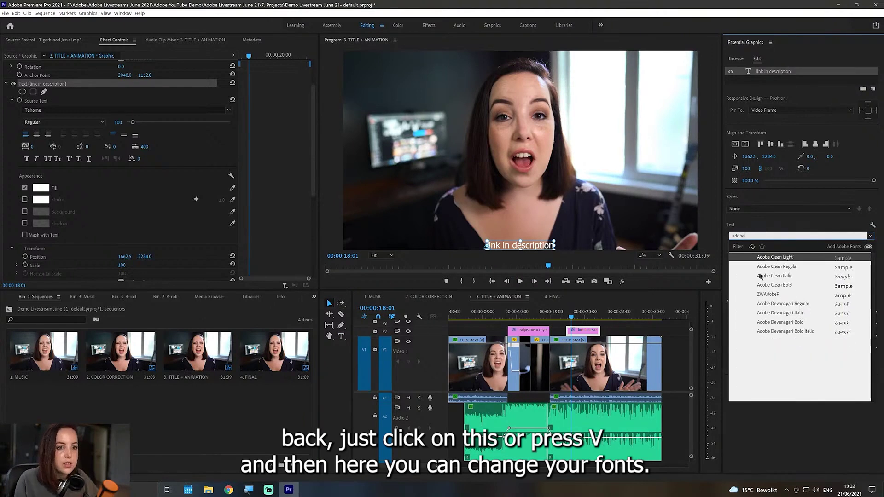
click(785, 285)
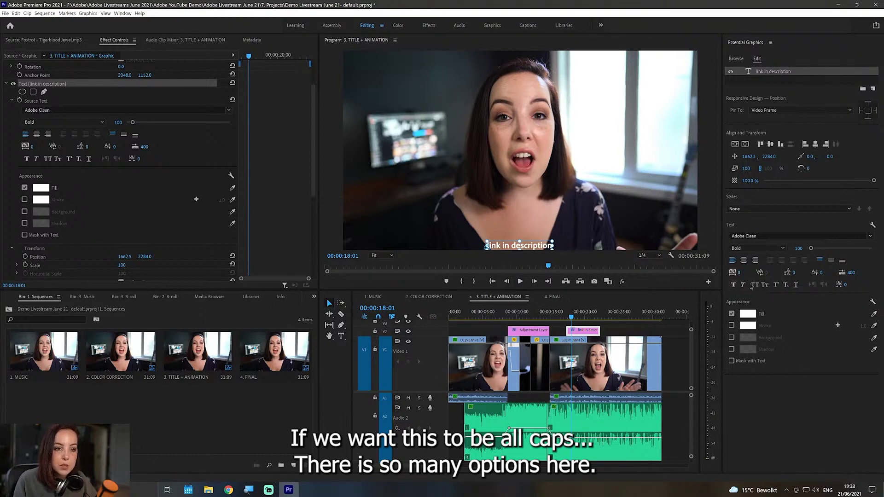
click(755, 285)
Step: Scale the title to 156, realign it bottom centre, and preview playback
mouse_move(529, 242)
mouse_down()
mouse_move(534, 233)
mouse_move(536, 240)
mouse_move(525, 240)
mouse_up()
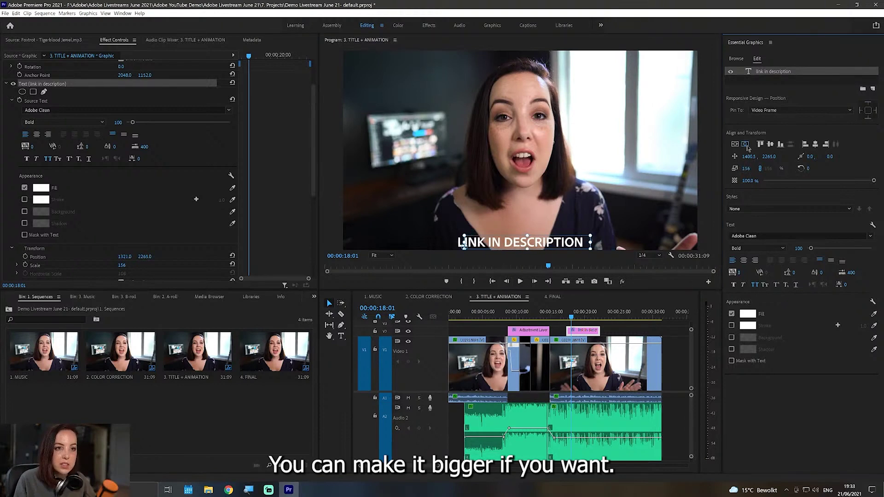
click(780, 144)
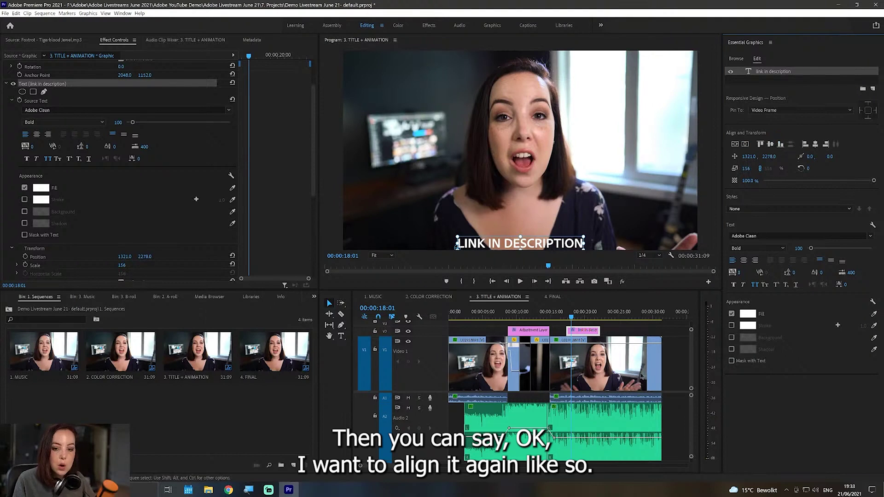
click(563, 318)
key(space)
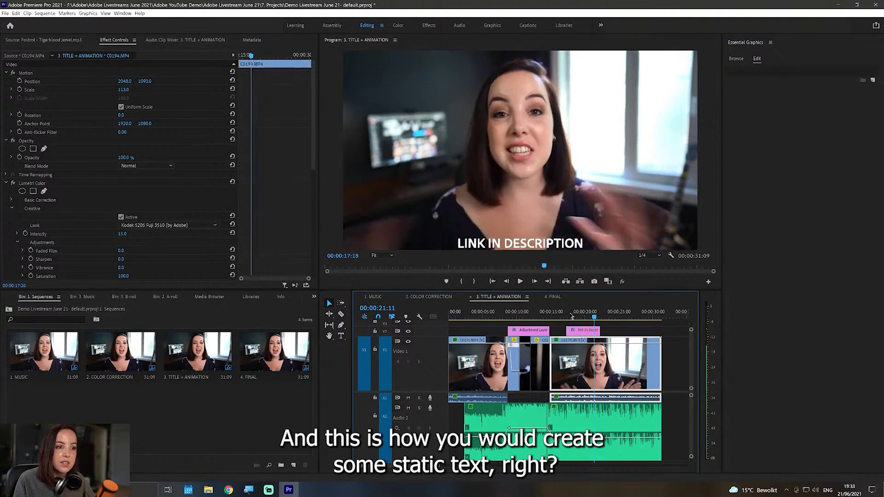
click(563, 315)
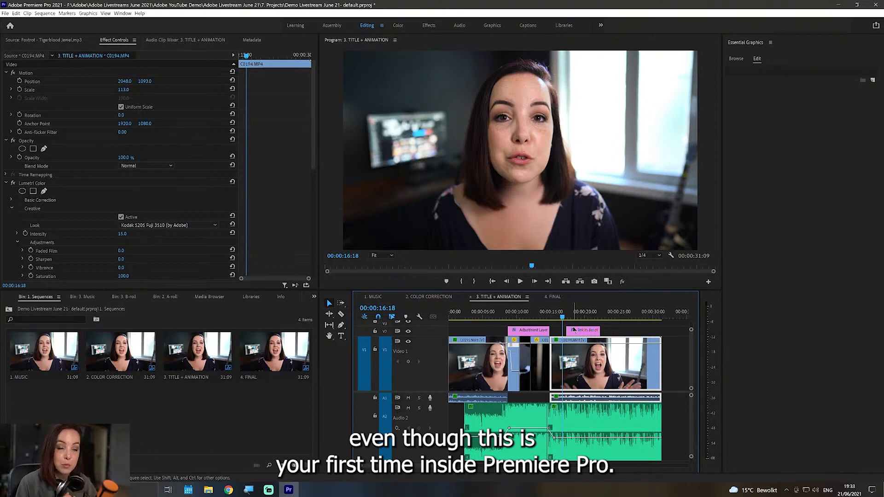
Step: Return the playhead to the sequence start and switch Essential Graphics to template browsing
key(Home)
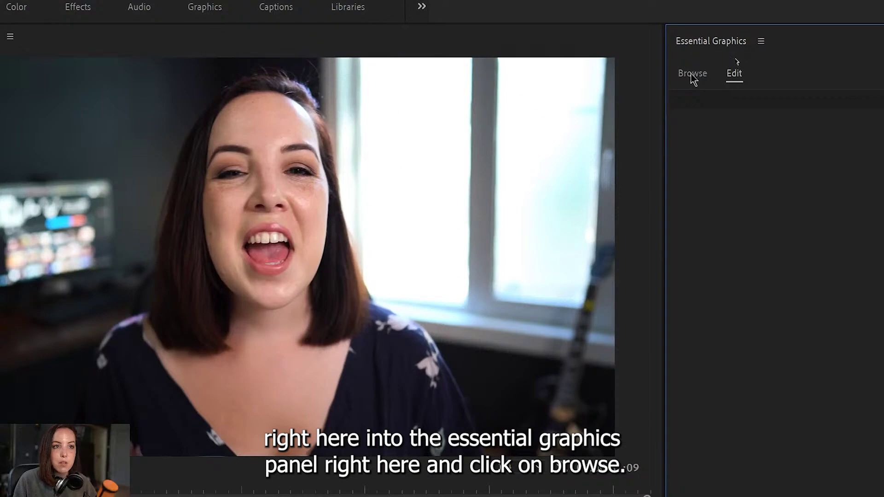
click(692, 75)
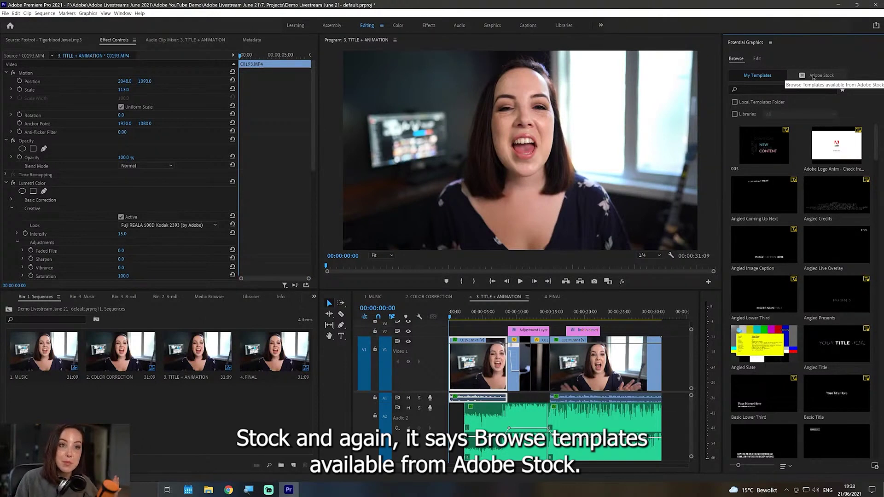
Step: Browse Adobe Stock templates, filter to Free only, and page through the results
click(813, 78)
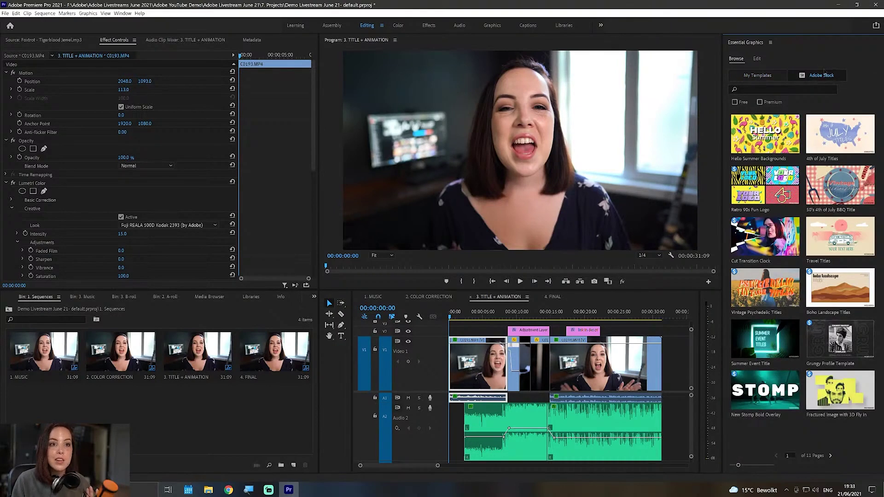
click(831, 455)
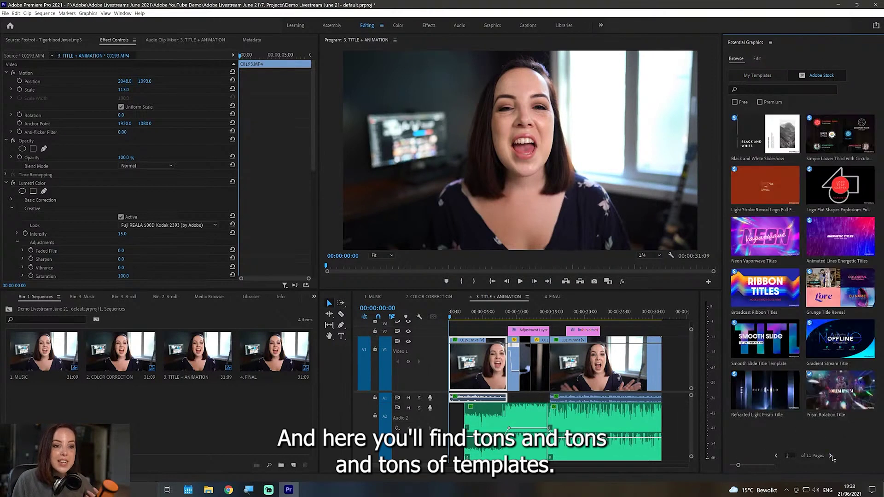
click(831, 456)
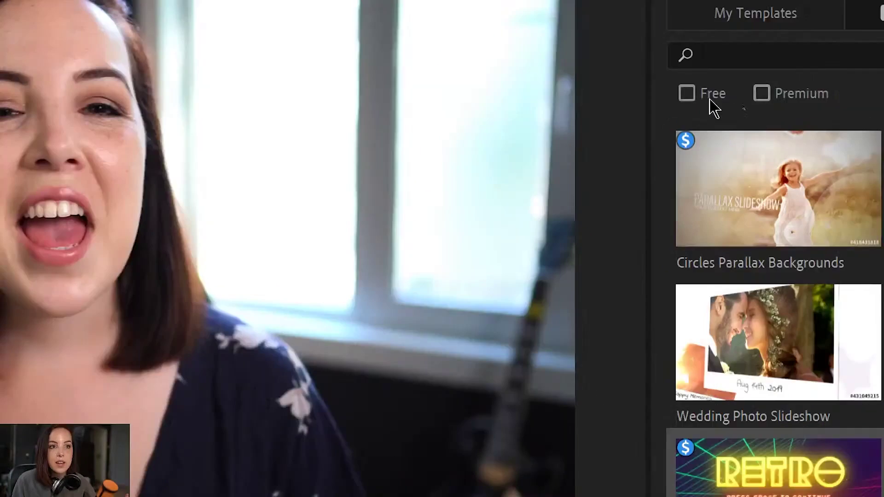
click(734, 102)
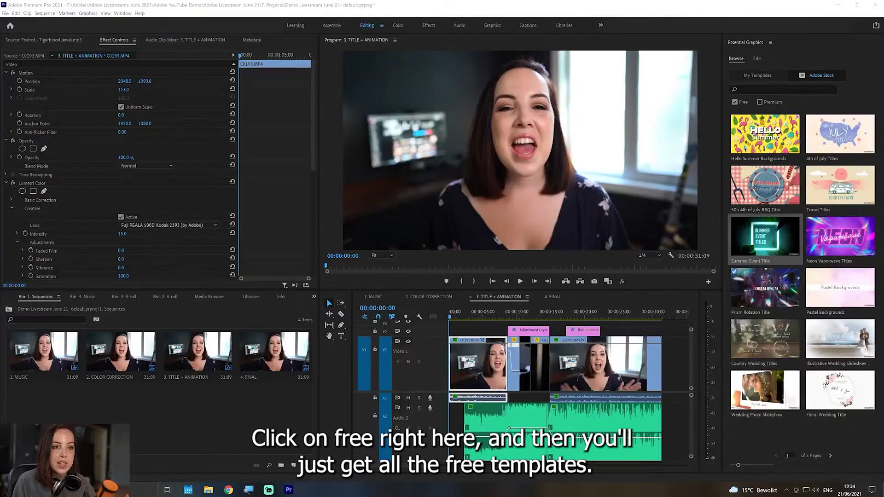
click(830, 456)
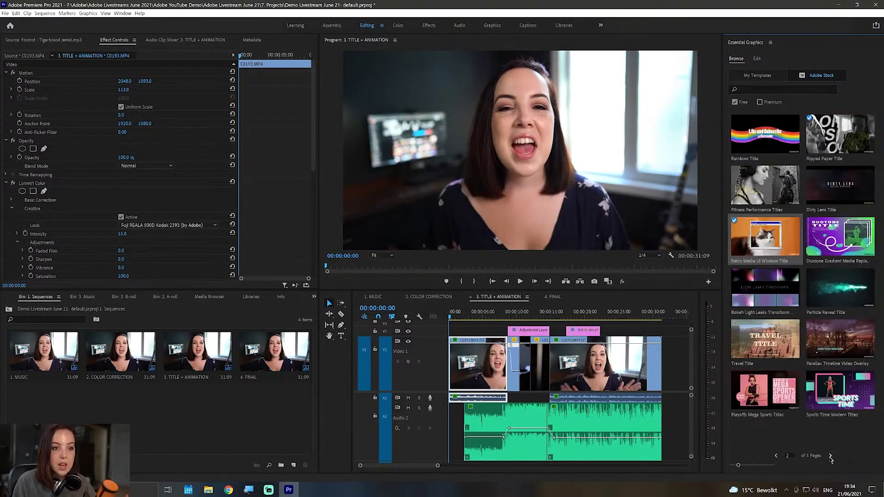
click(829, 456)
click(744, 88)
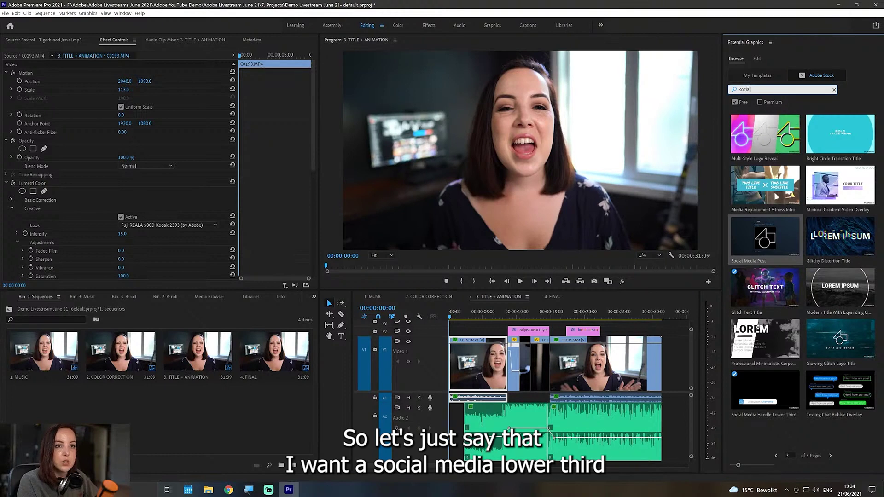
Step: Search 'social' and place the Social Media Handle Lower Third on V3 above the video
key(Return)
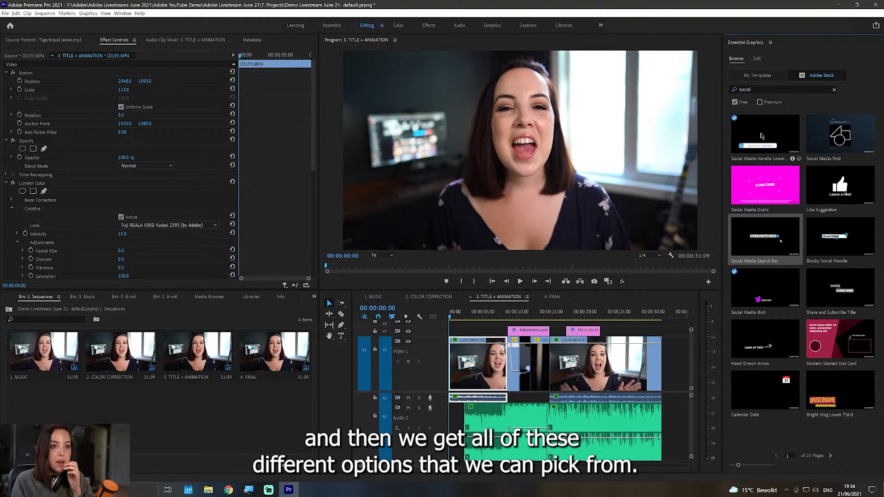
drag(770, 137, 479, 321)
click(454, 318)
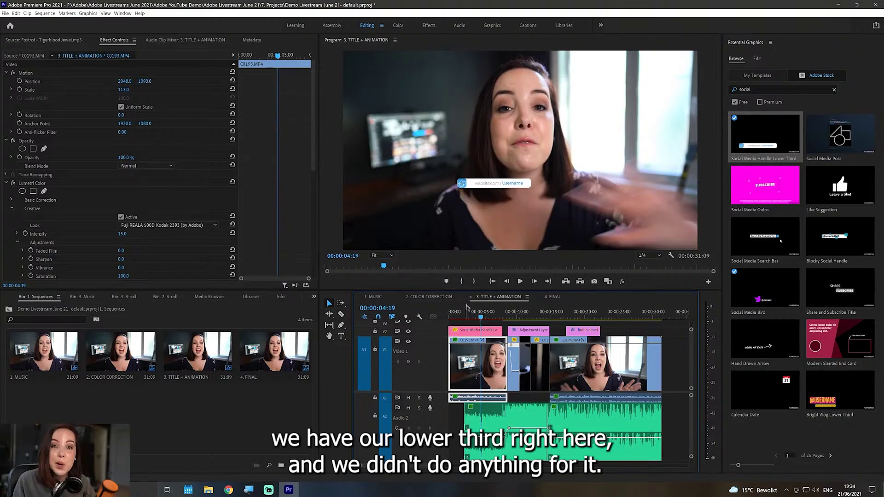
click(451, 313)
Step: Change the lower third's website text to instagram.com
click(456, 330)
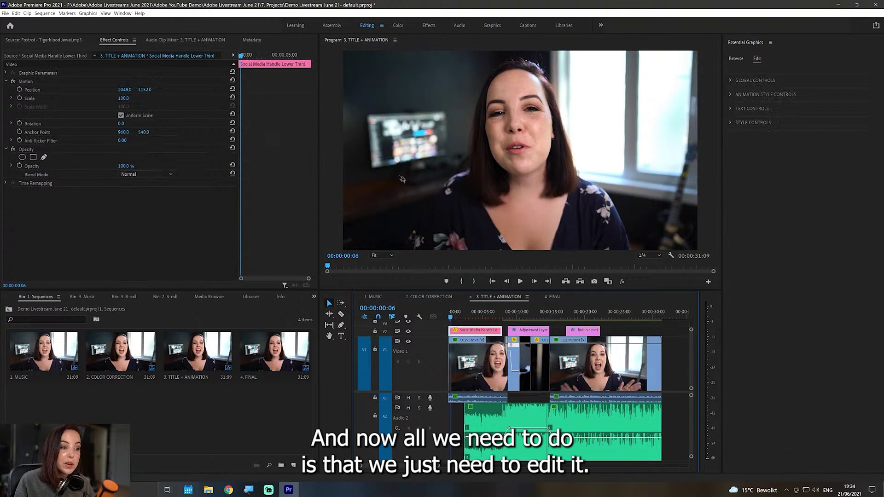
drag(455, 318, 469, 317)
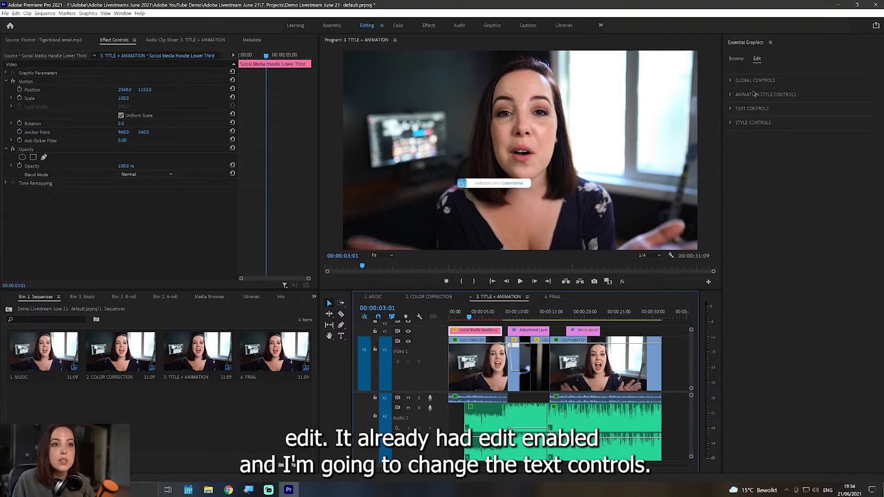
click(732, 109)
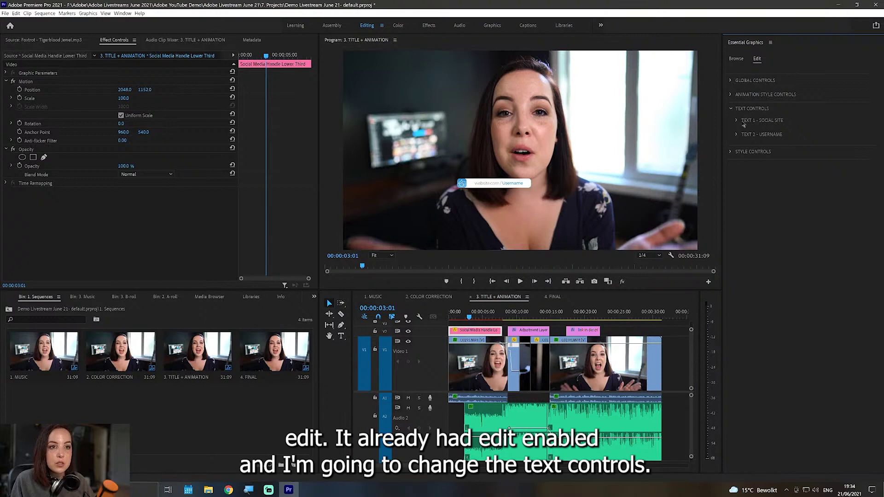
click(737, 121)
click(761, 143)
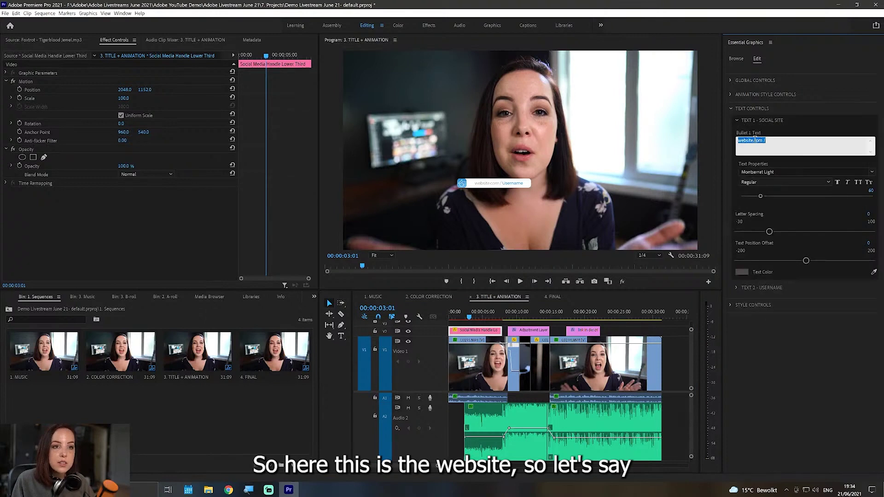
double_click(743, 141)
text(instagram)
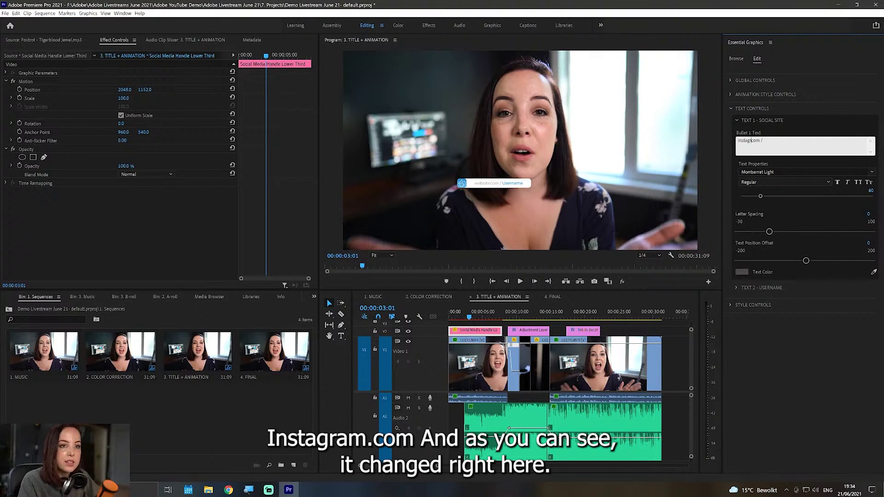
click(739, 120)
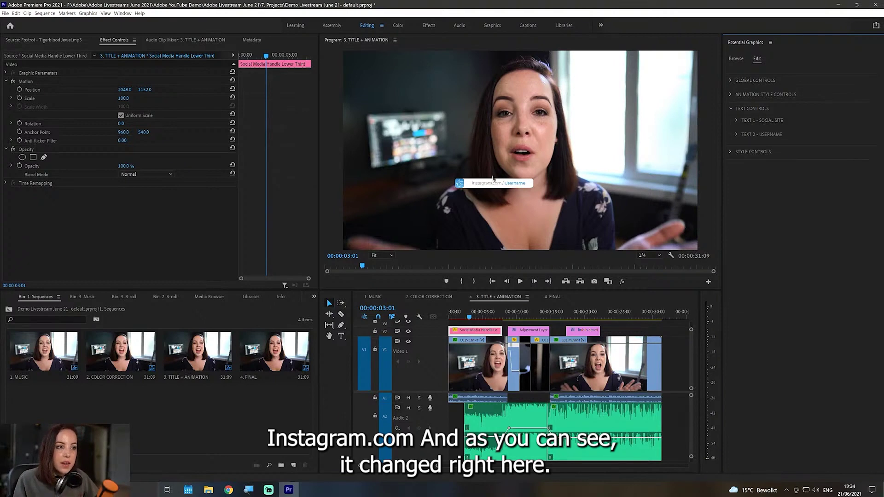
Step: Replace the Username placeholder with the creator's own handle
click(742, 135)
double_click(780, 164)
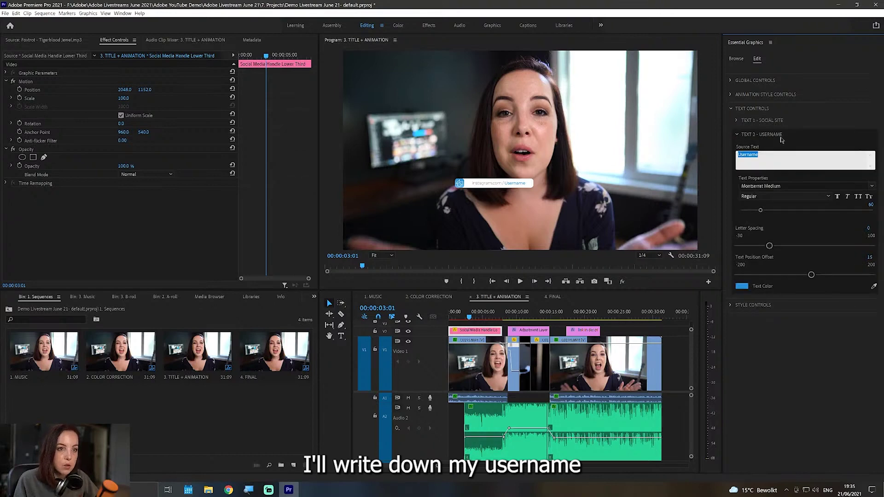
key(BackSpace)
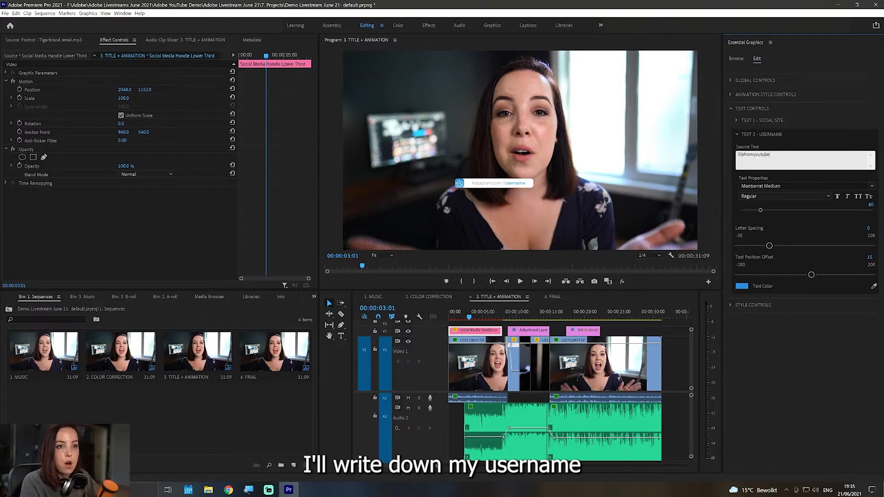
click(768, 174)
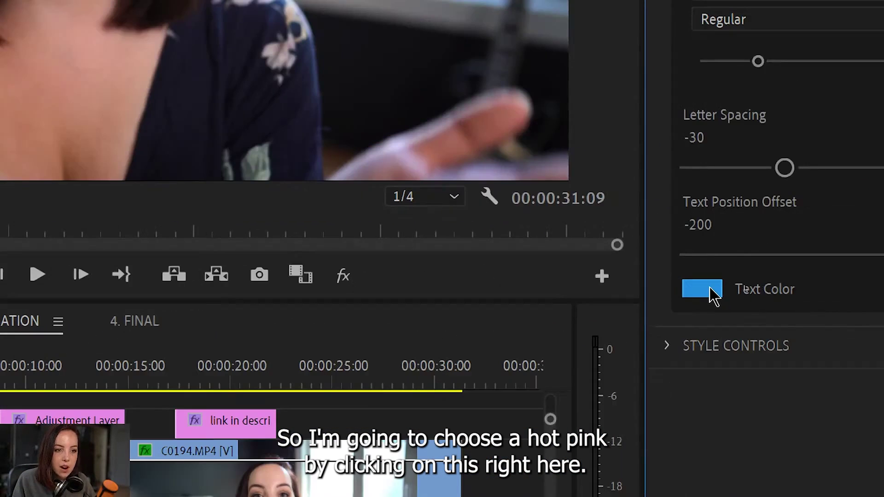
Step: Change the username text colour from blue to hot pink magenta
click(707, 289)
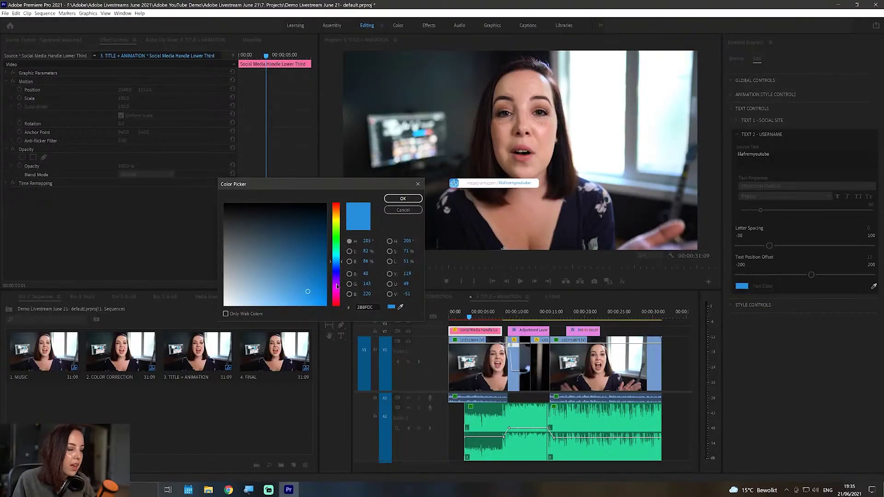
drag(337, 286, 327, 307)
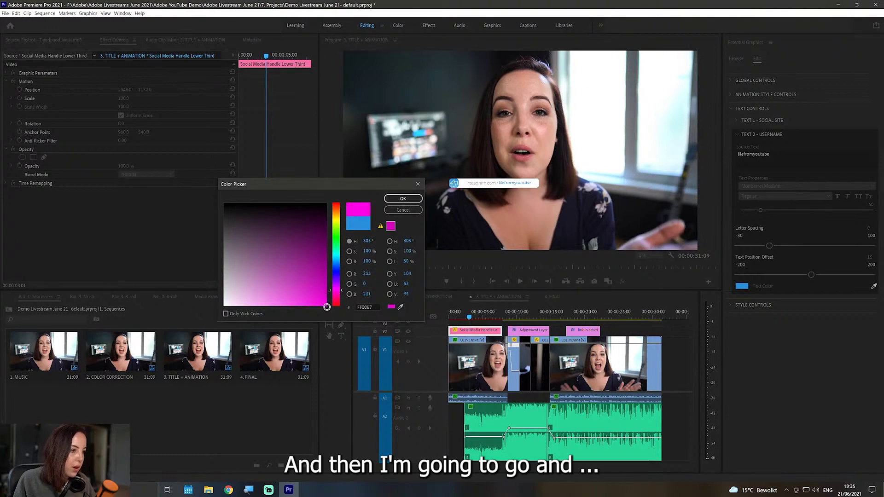
click(400, 201)
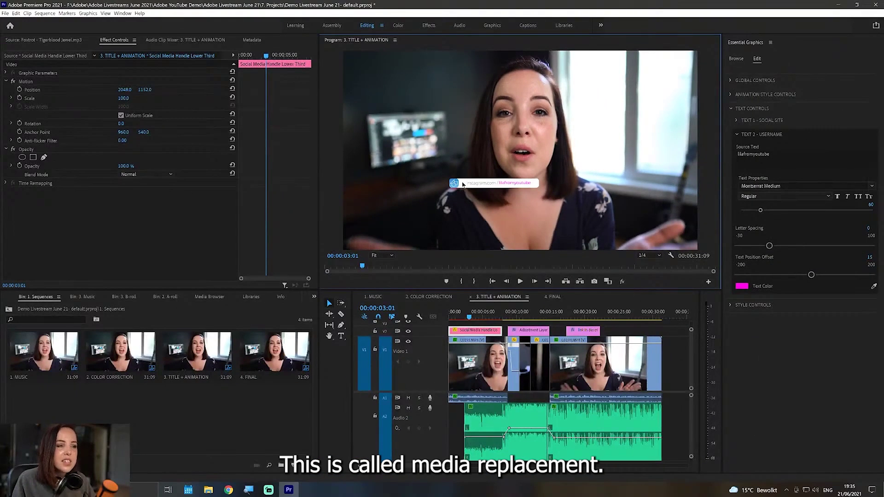
Step: Collapse the text settings and open the lower third's social icon style settings
click(731, 109)
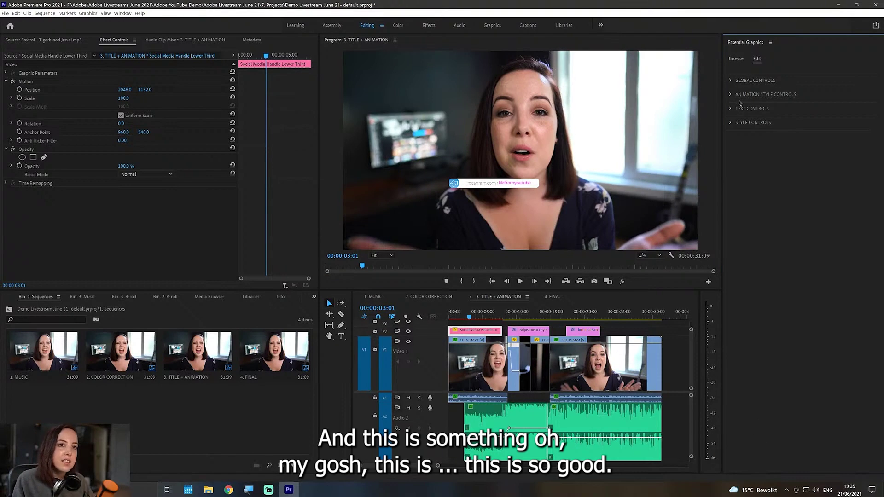
click(731, 123)
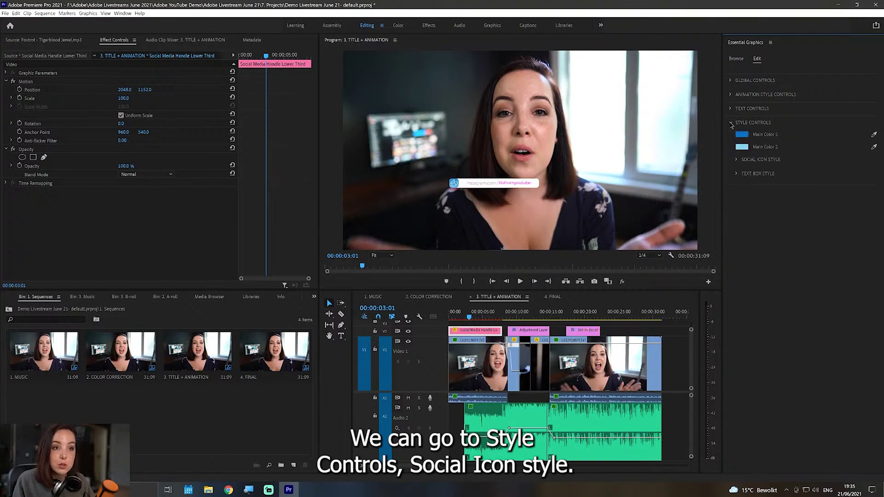
click(736, 160)
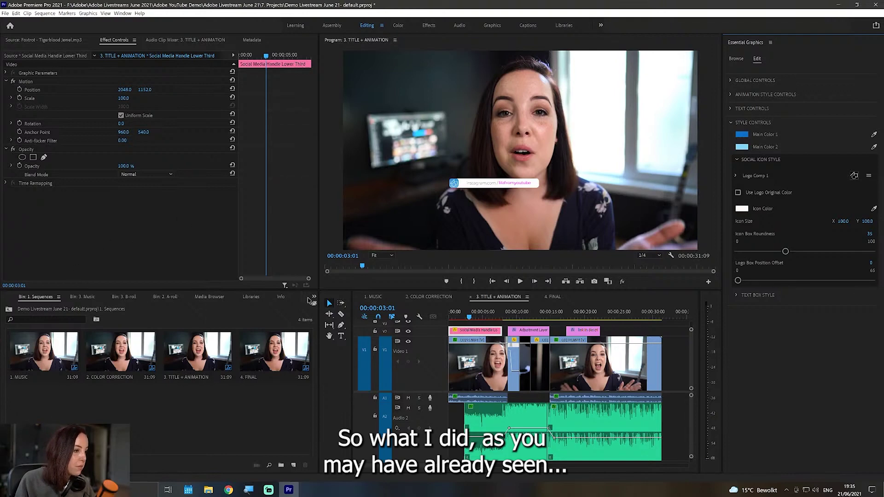
Step: Show the Project panel's bins and open the 4. Assets bin
click(315, 298)
click(314, 298)
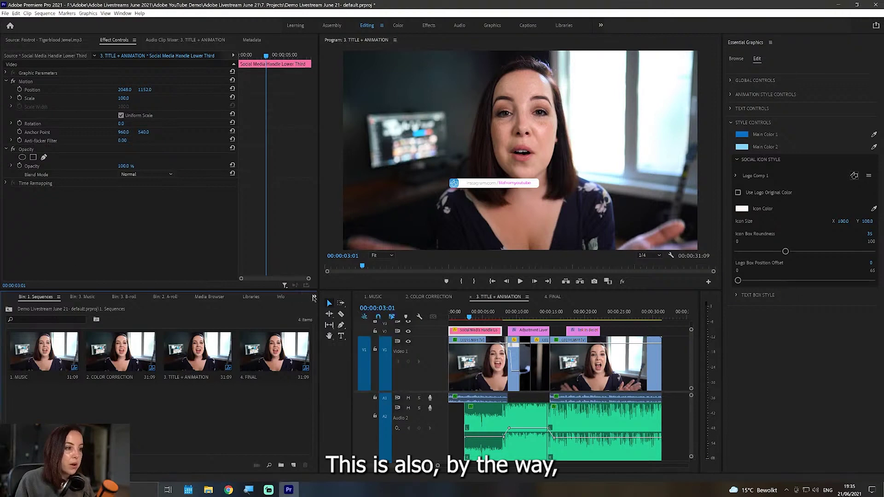
click(314, 297)
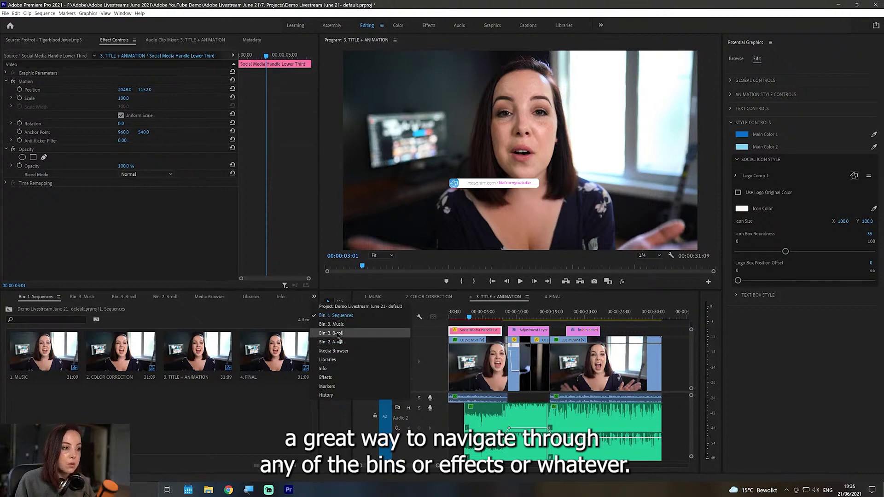
click(291, 303)
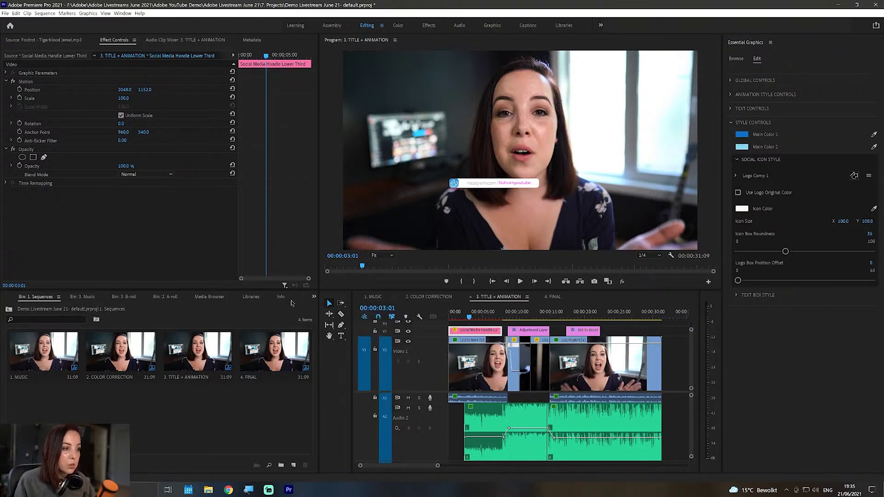
click(281, 297)
click(314, 297)
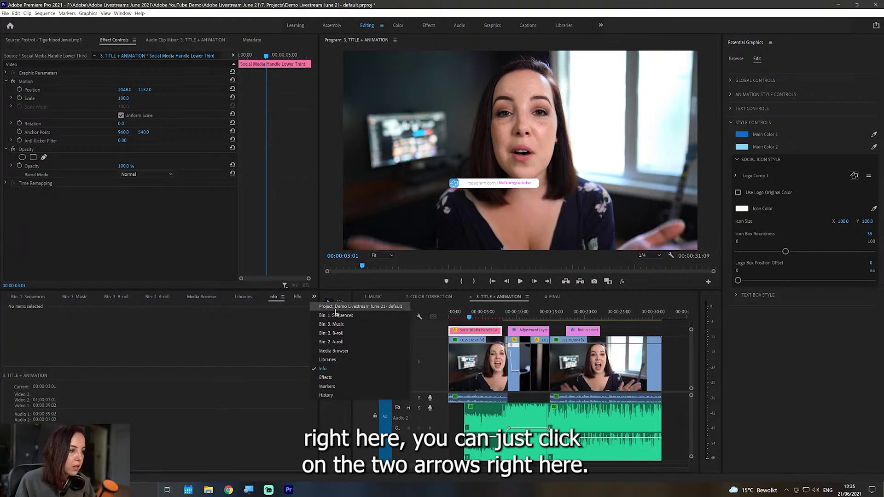
key(Escape)
key(shift+1)
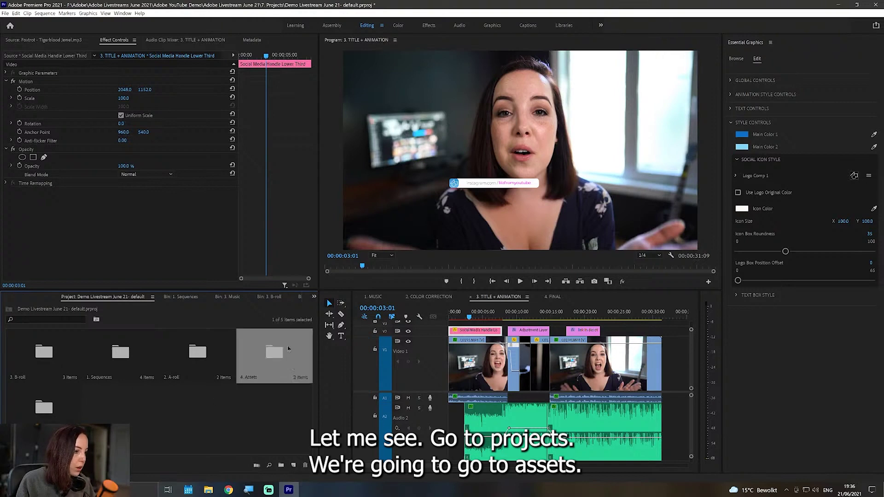
double_click(274, 352)
Step: Set instagram.png as the lower third's logo, keeping its original colours
click(34, 342)
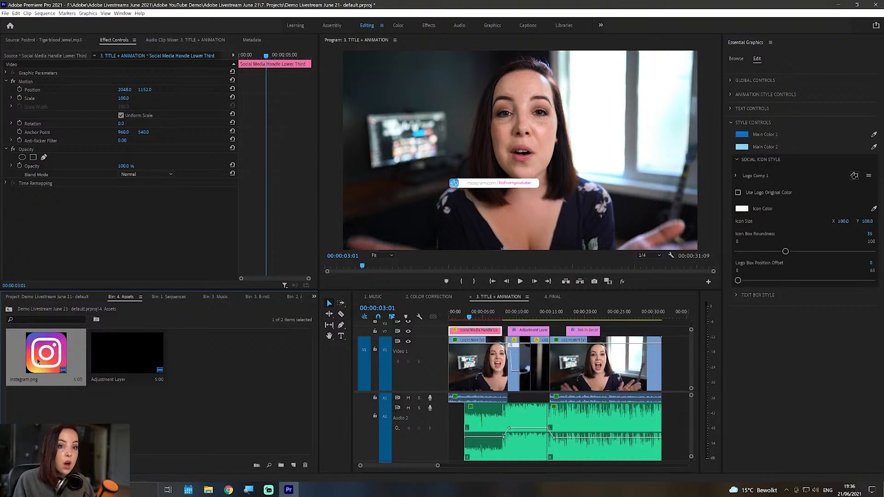
drag(634, 272, 194, 373)
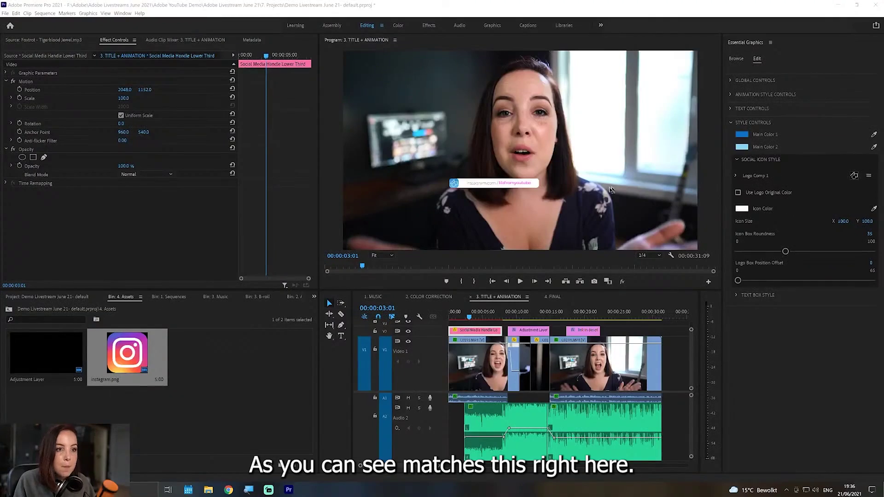
drag(104, 355, 838, 179)
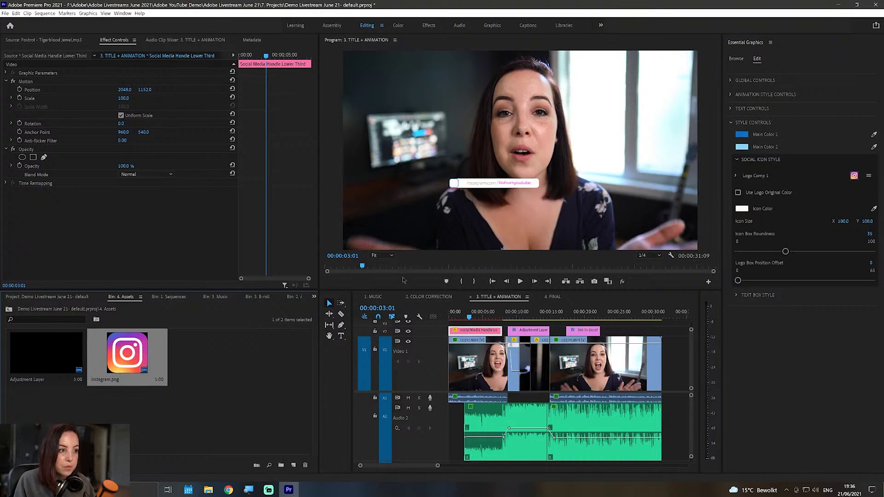
click(738, 193)
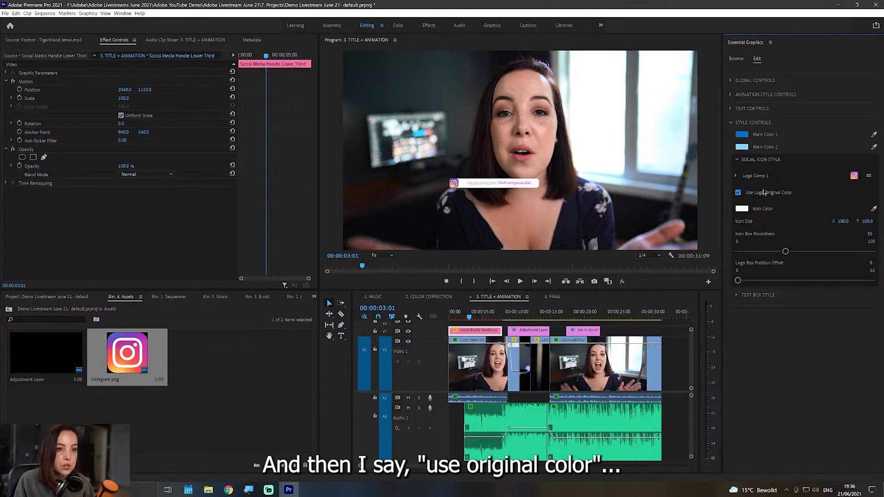
Step: Check the logo at 200% preview magnification, then return the preview to Fit
click(381, 255)
click(381, 326)
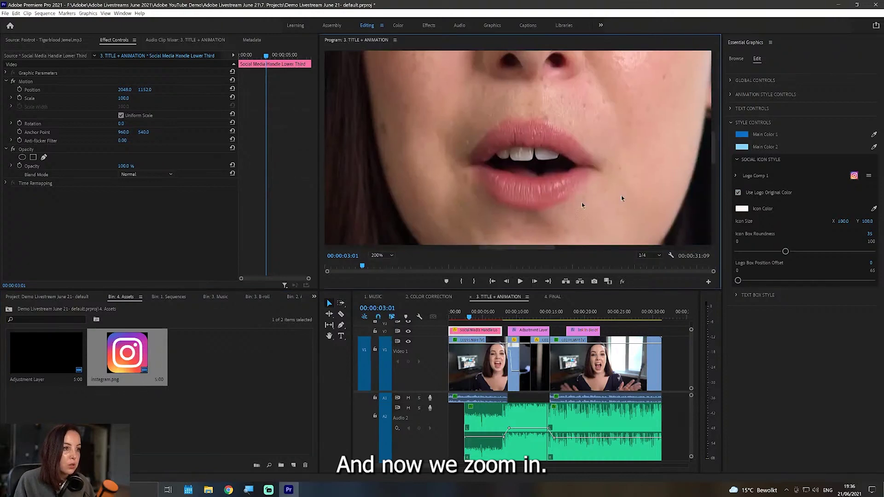
scroll(698, 105, left, 5)
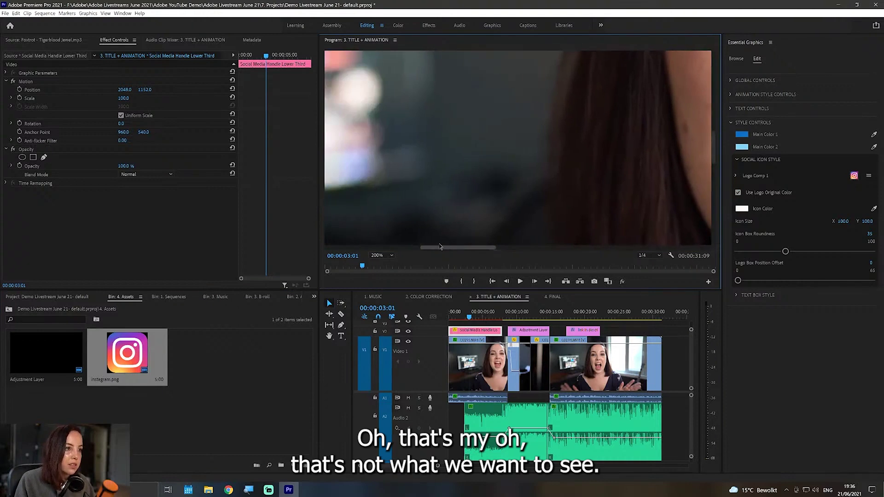
scroll(698, 105, down, 5)
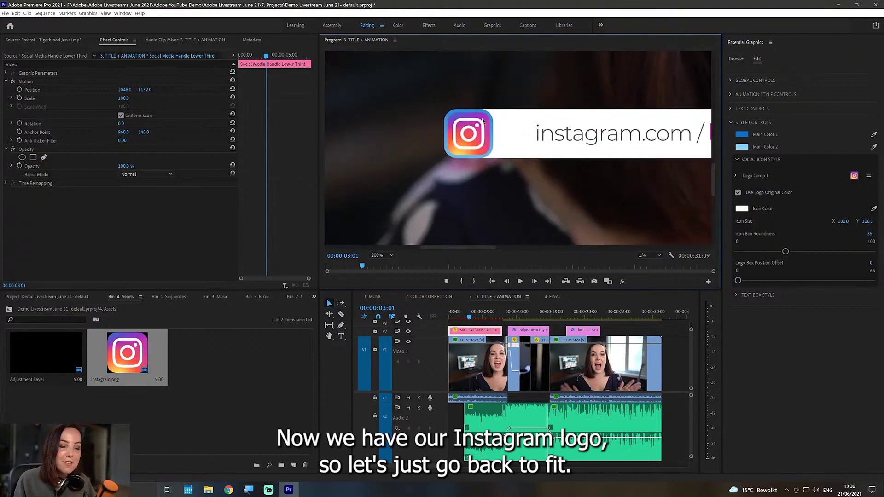
click(382, 256)
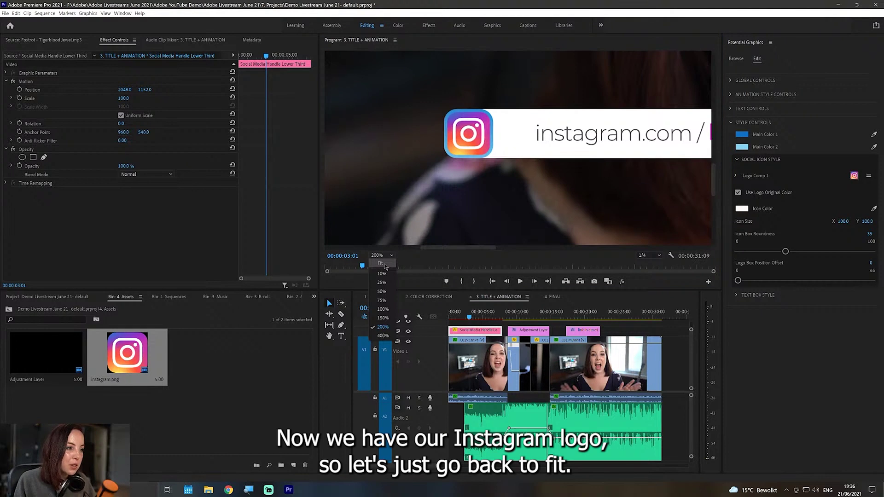
click(385, 264)
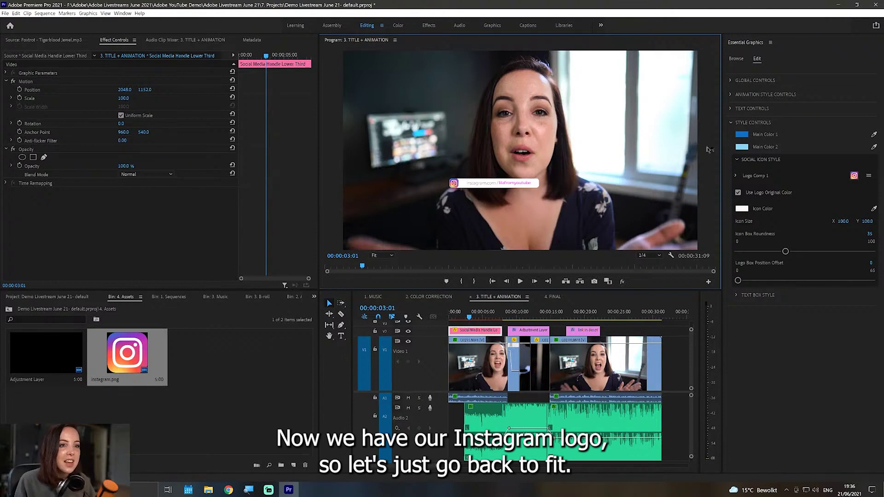
click(747, 135)
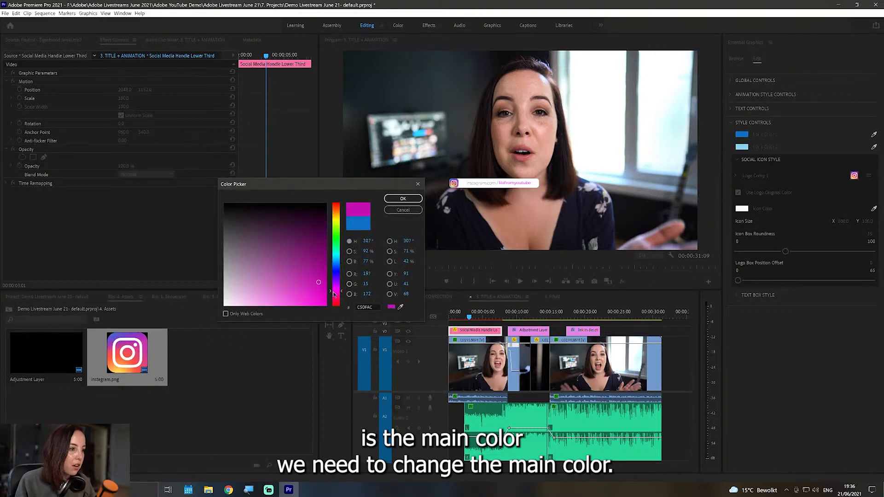
Step: Set Main Color 1 to hot pink and Main Color 2 to light purple in Essential Graphics
click(403, 198)
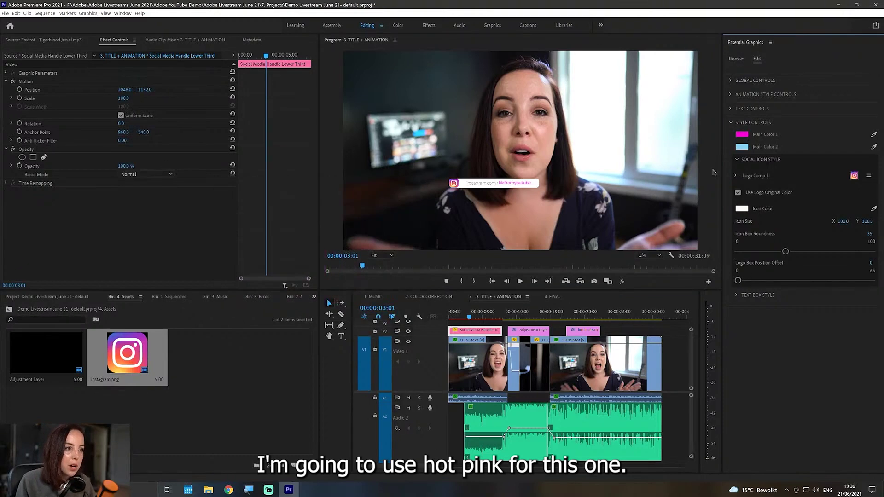
click(746, 147)
click(336, 280)
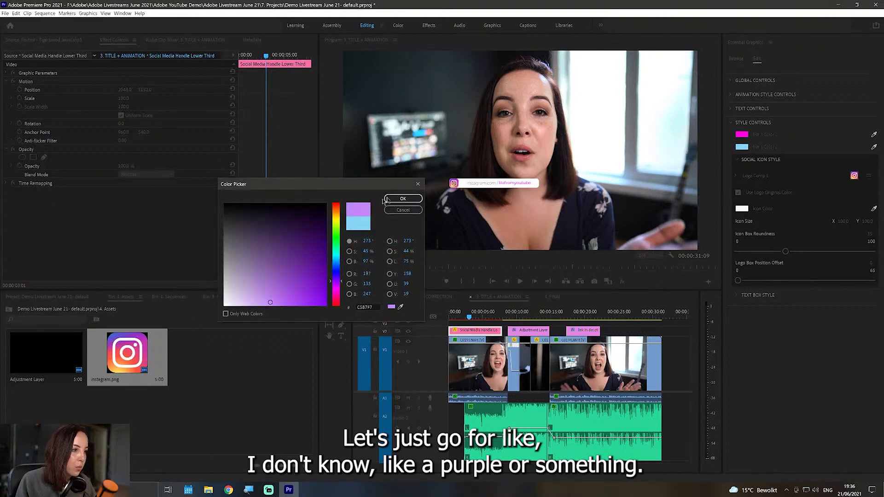
click(402, 199)
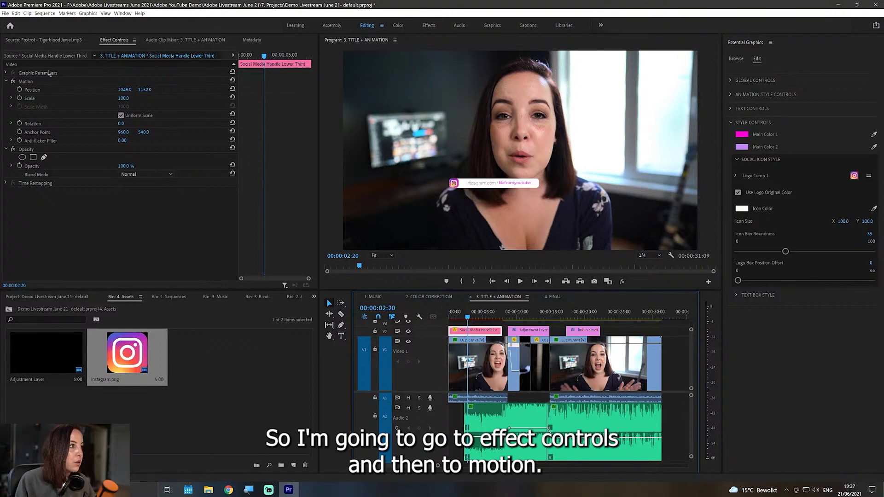
Step: Move the lower third to the frame's bottom-left, scale it to 145.8, and rewind the playhead to the start
click(29, 82)
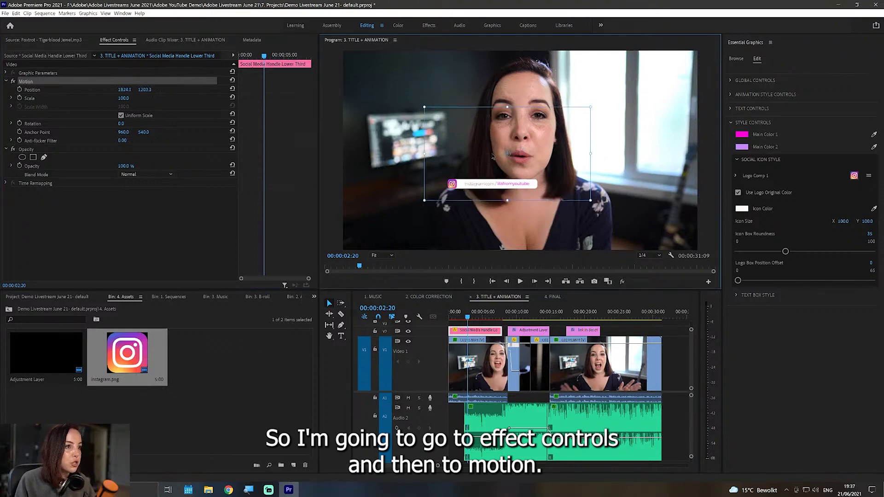
drag(518, 151, 416, 212)
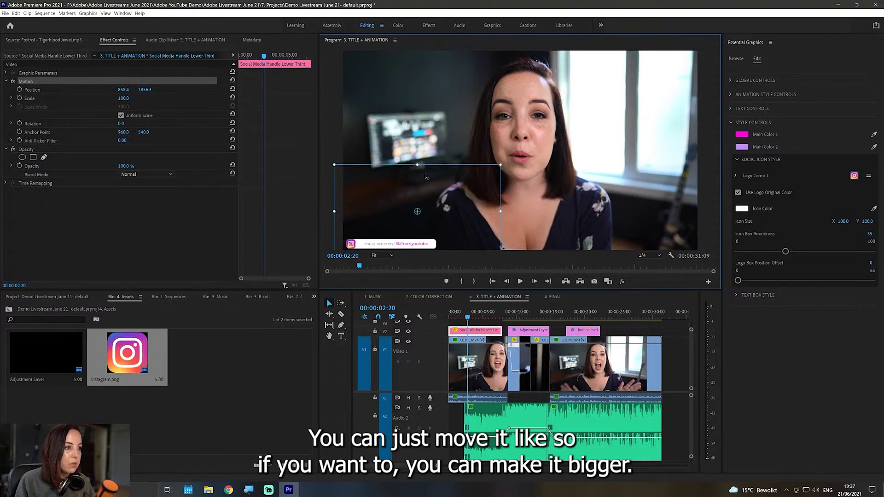
drag(418, 164, 417, 108)
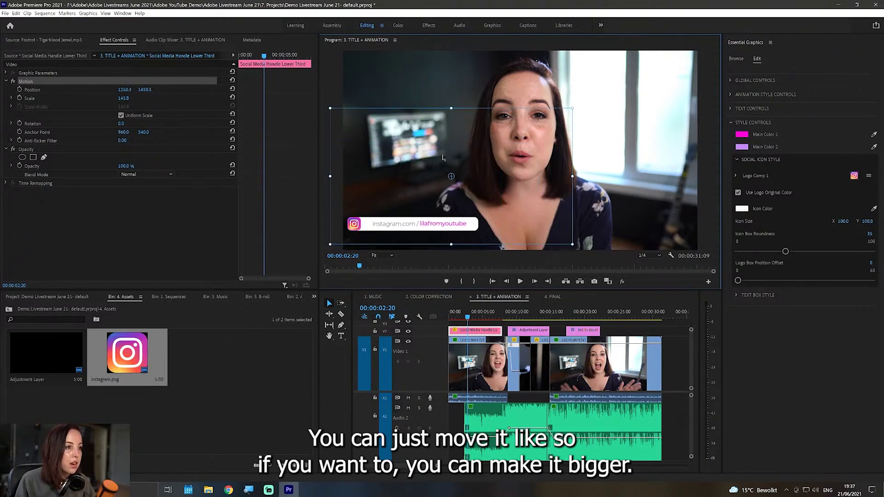
drag(442, 159, 443, 171)
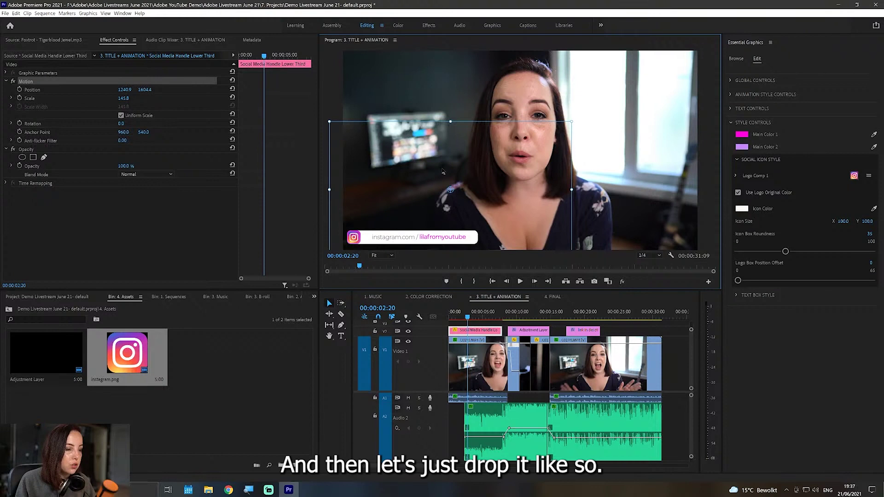
click(554, 294)
key(Home)
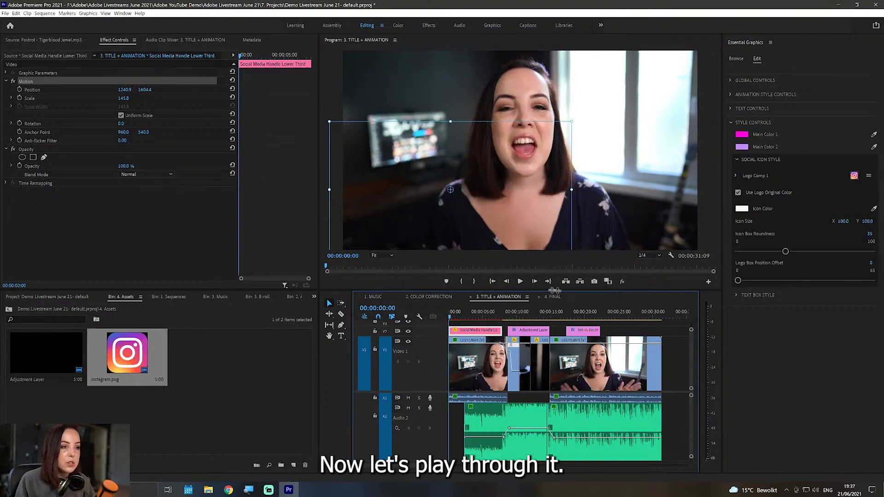
click(524, 282)
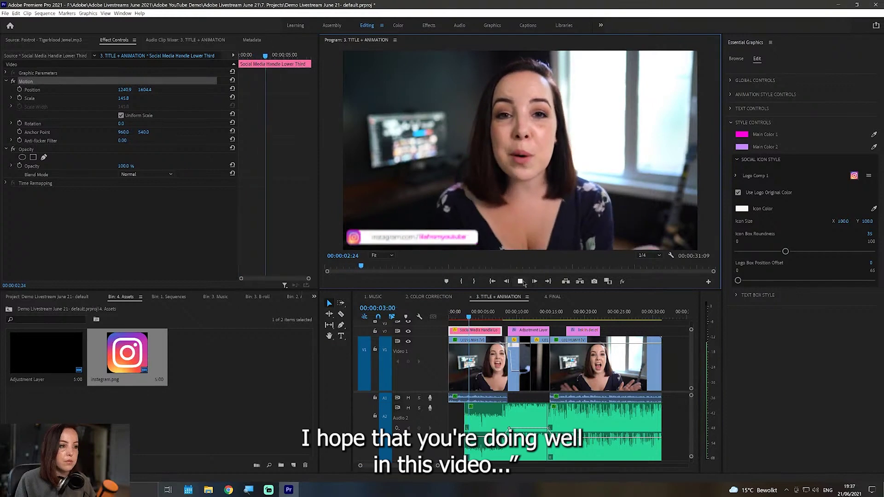
click(521, 282)
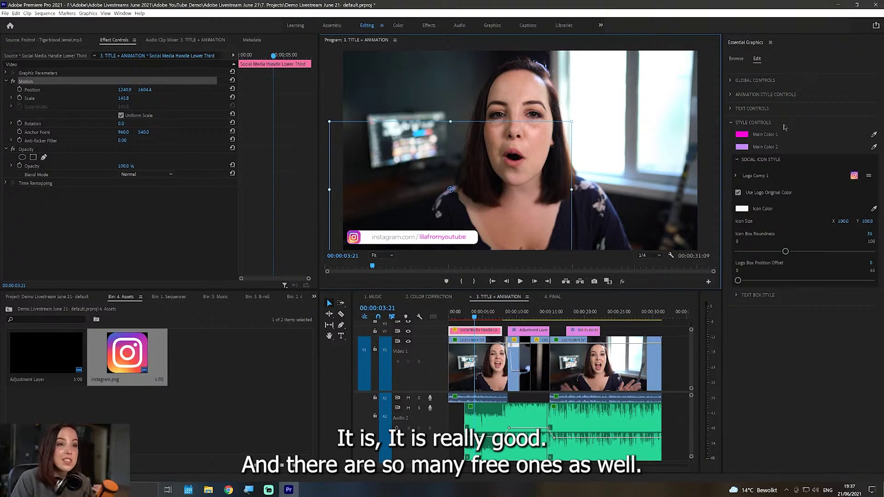
click(274, 363)
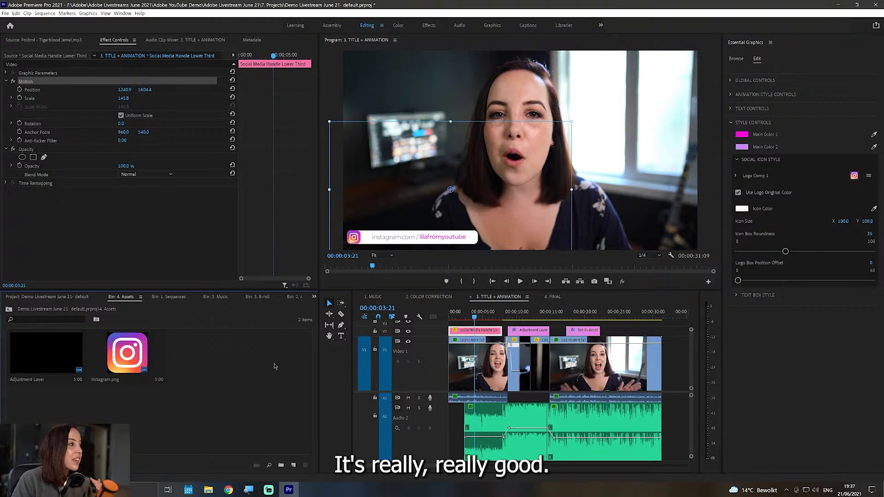